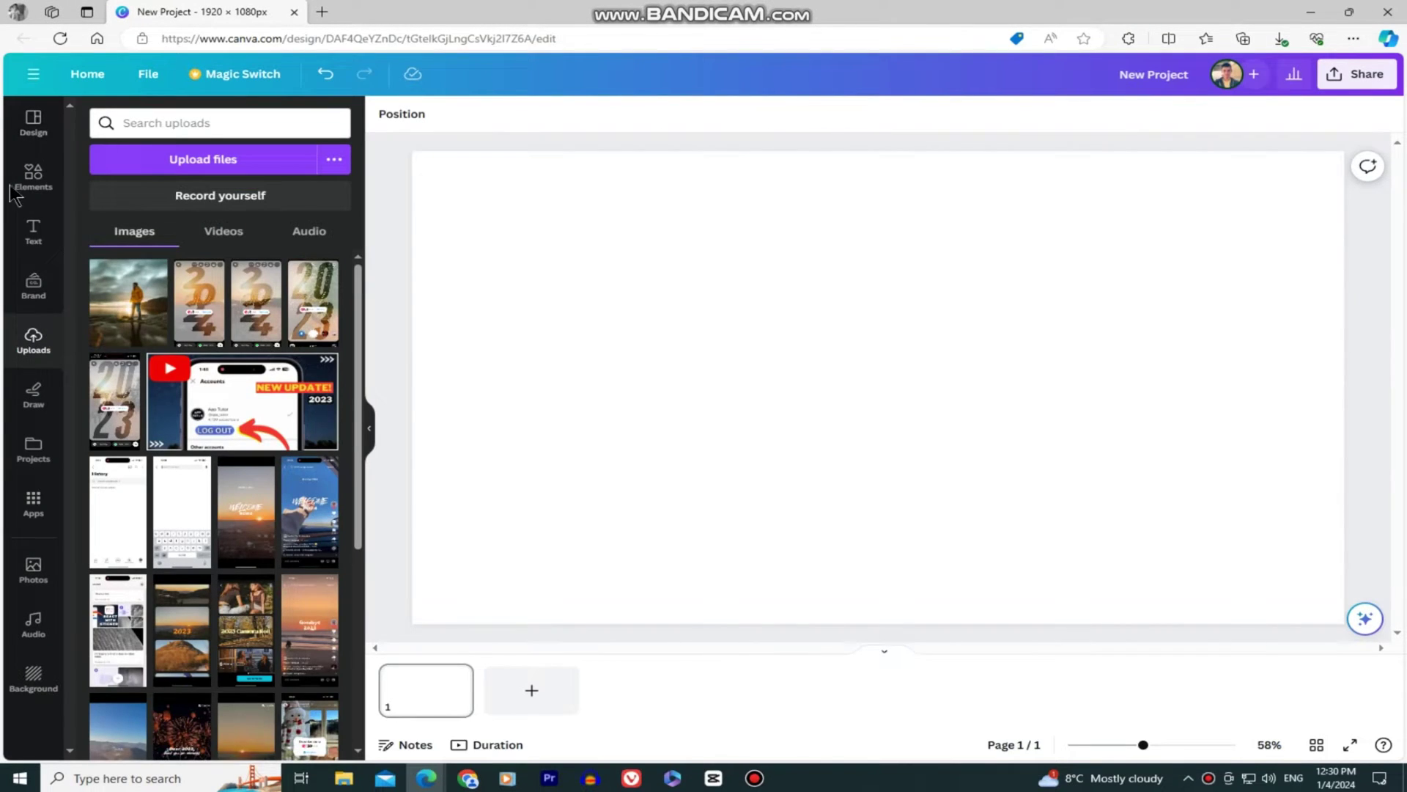
Step: Show the Elements library beside the blank 1920×1080 New Project page
click(34, 175)
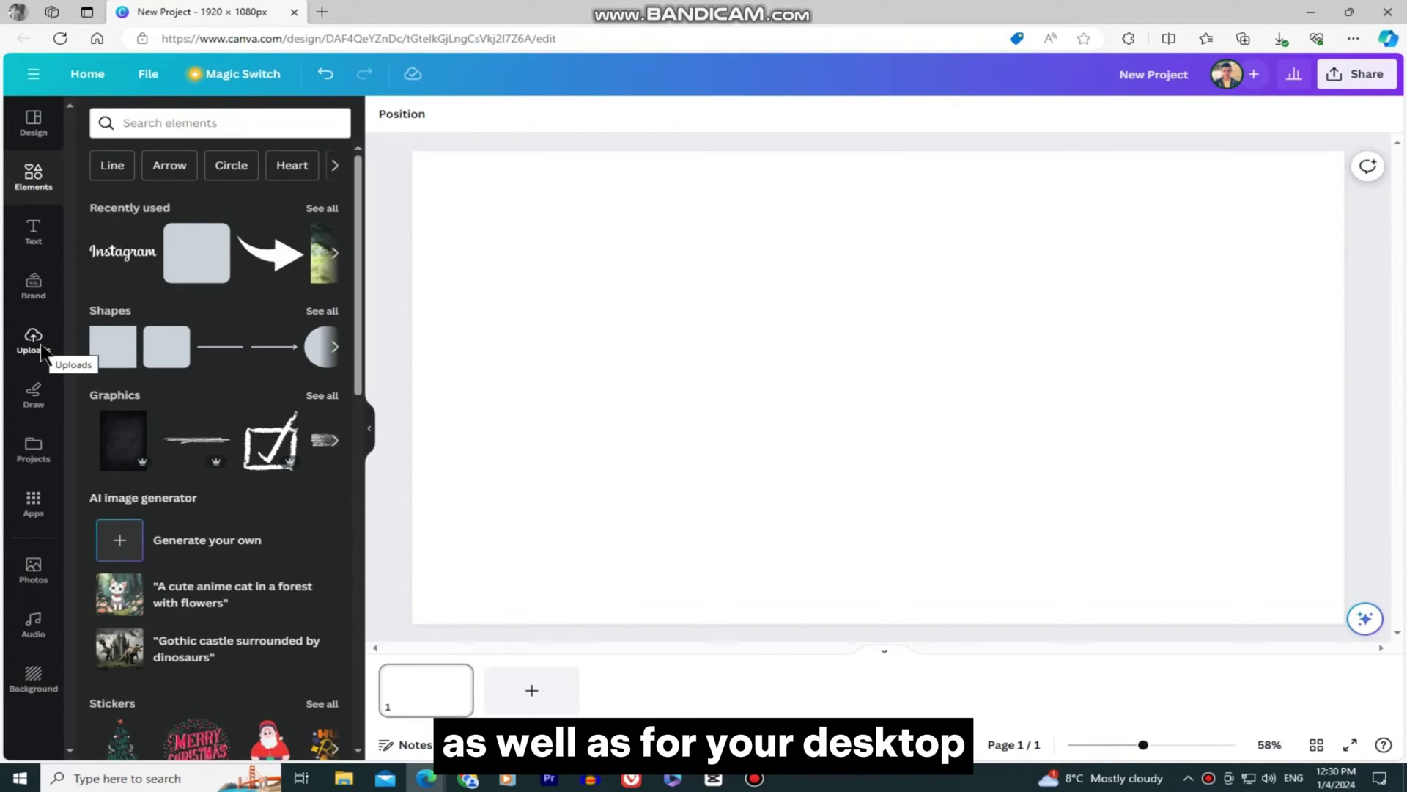
Step: Add the uploaded sunset lakeshore photo, place it top-left, and enlarge it to the page height
click(34, 341)
click(129, 292)
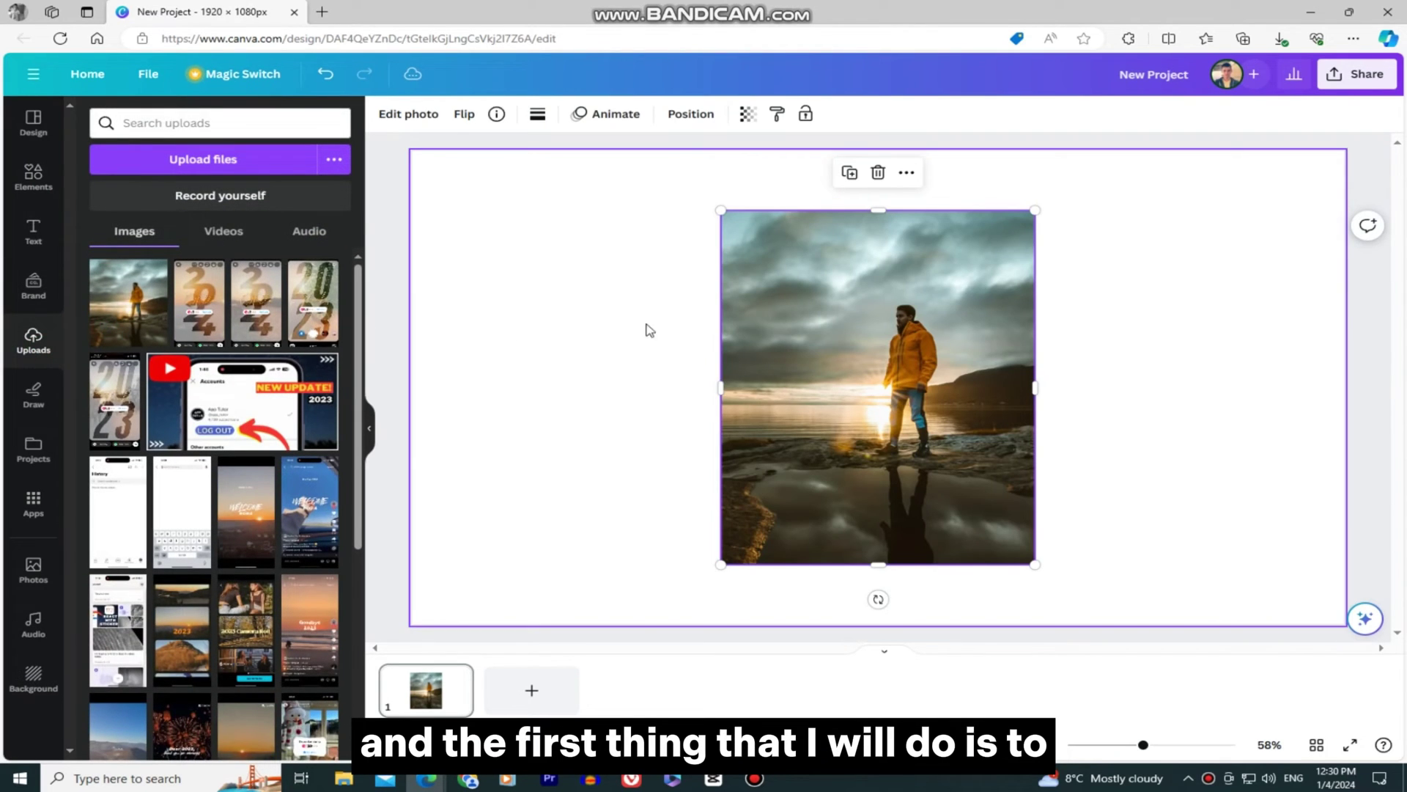
drag(723, 302, 485, 252)
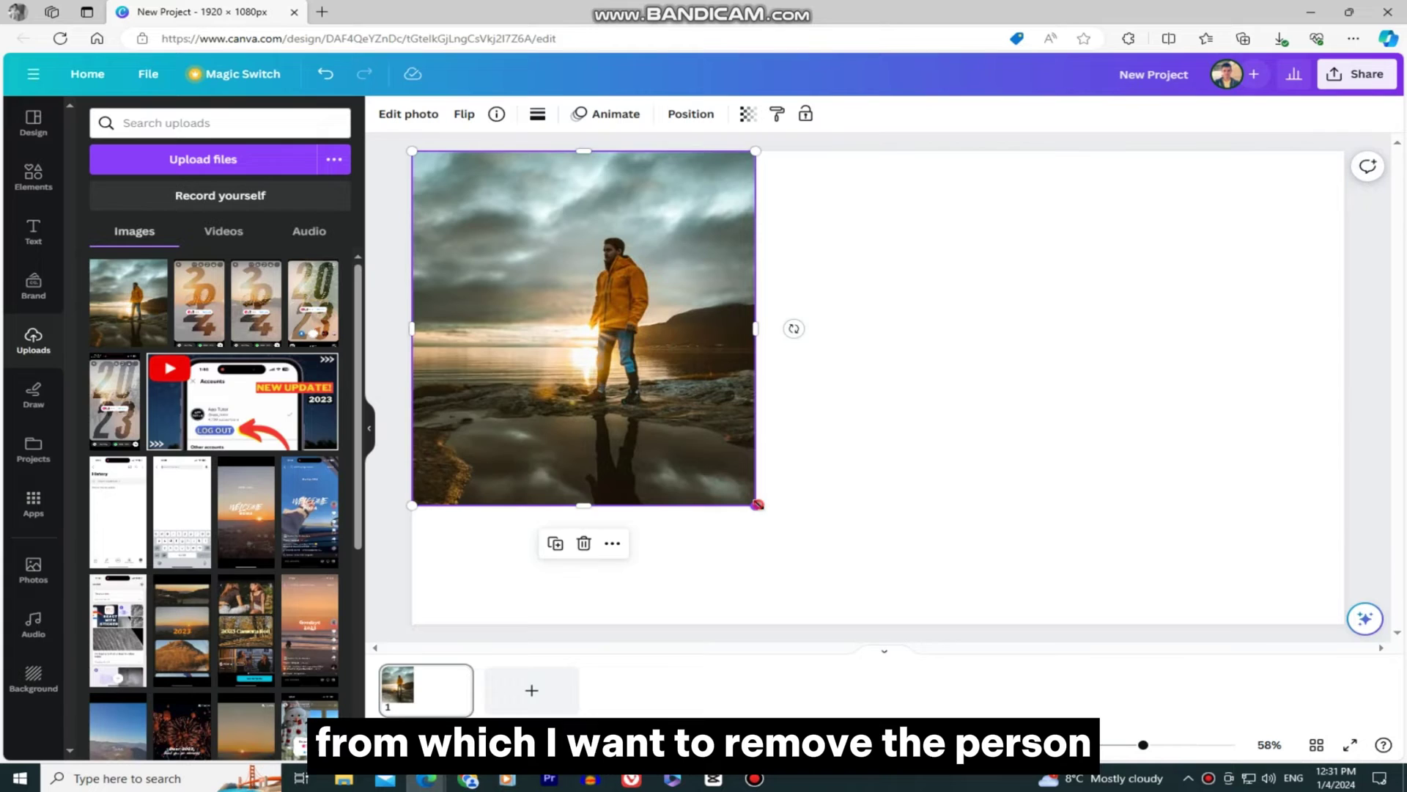
drag(754, 505, 1179, 699)
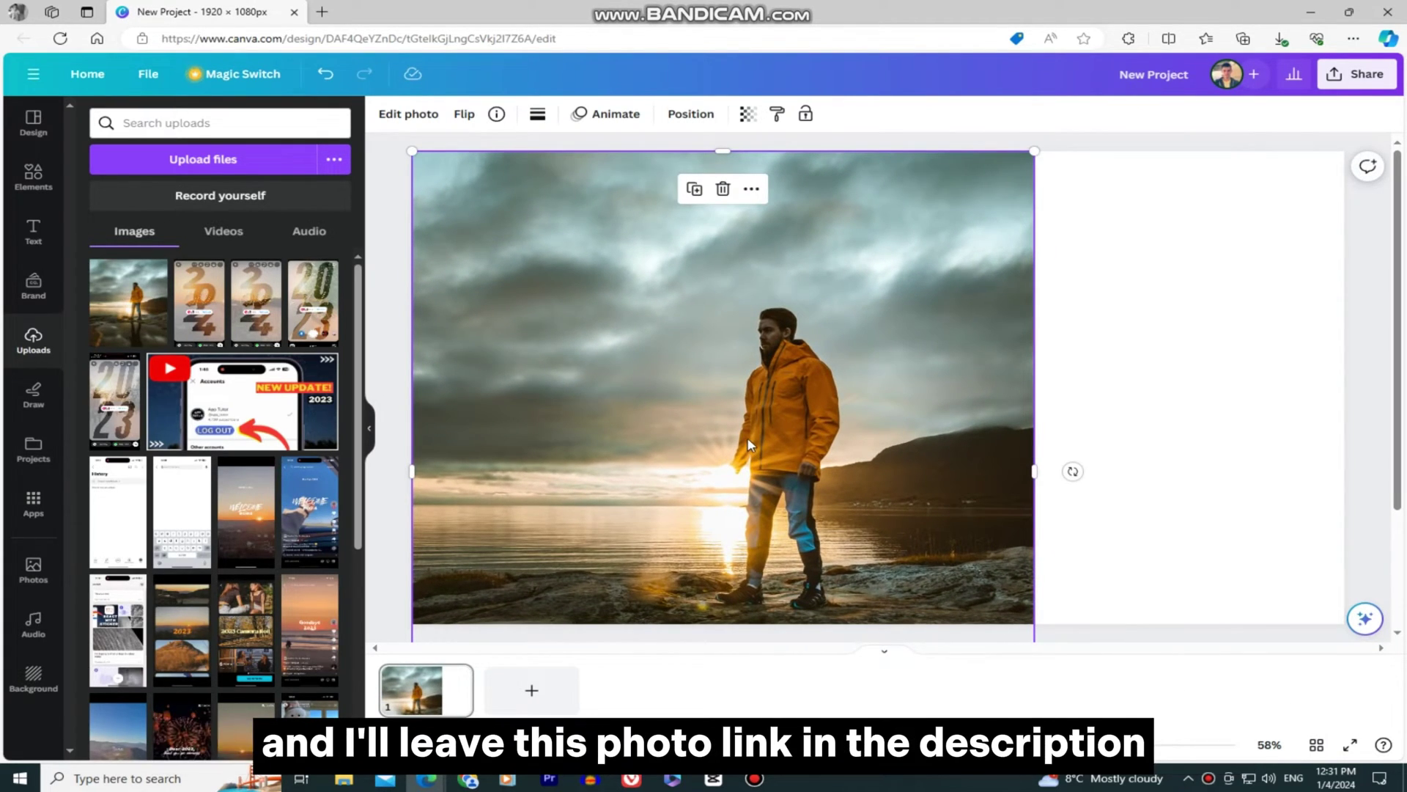
click(1091, 402)
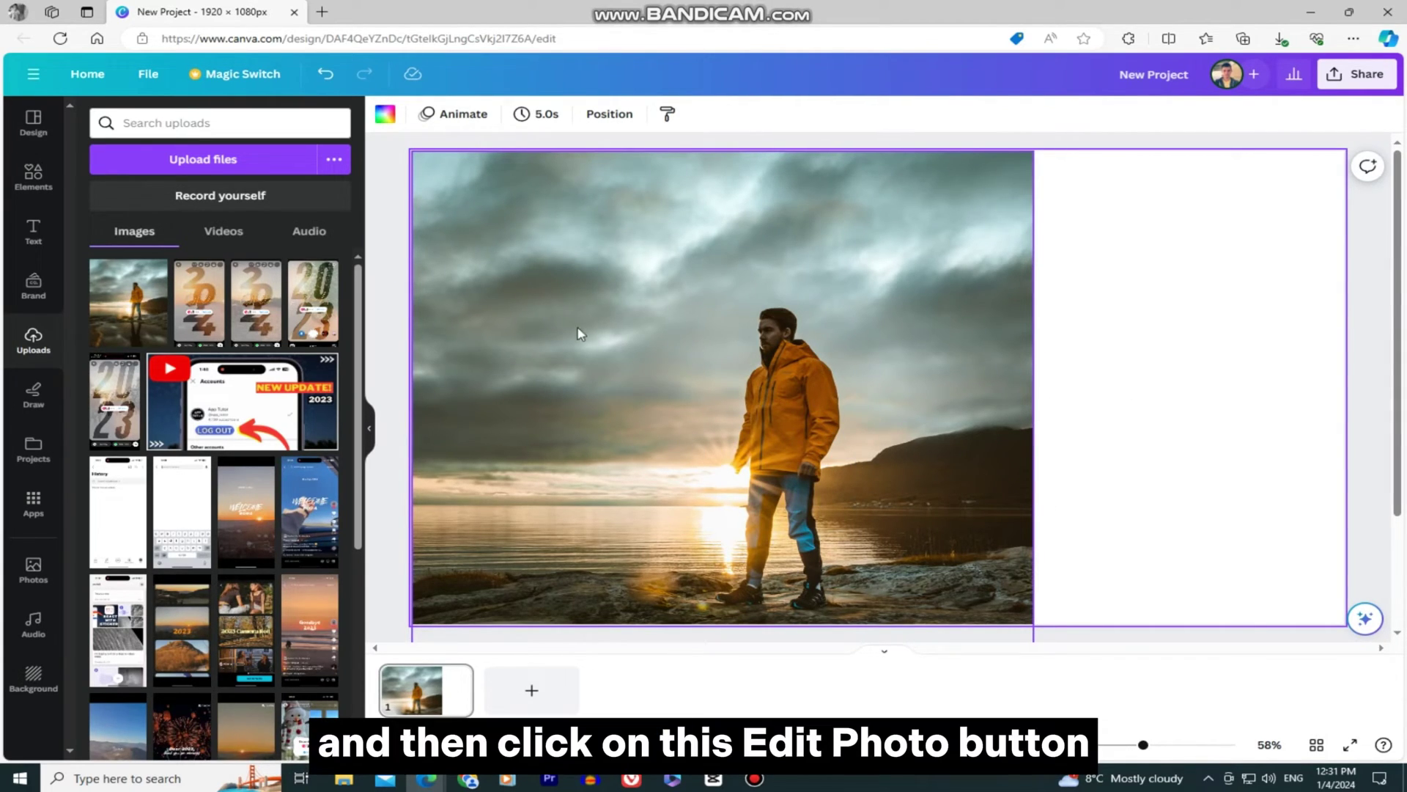
Step: Select the sunset photo and bring up its Edit photo tools
click(538, 290)
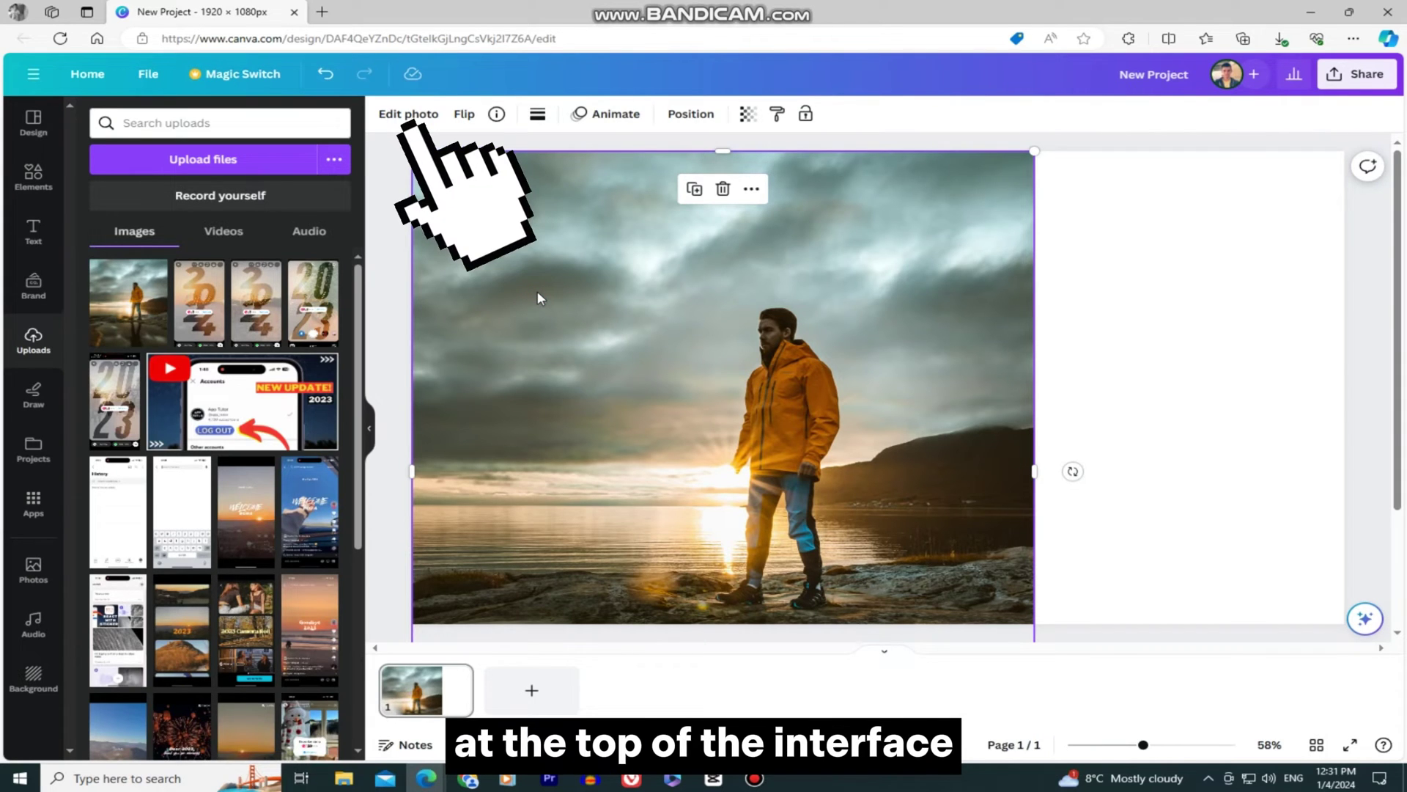
click(409, 114)
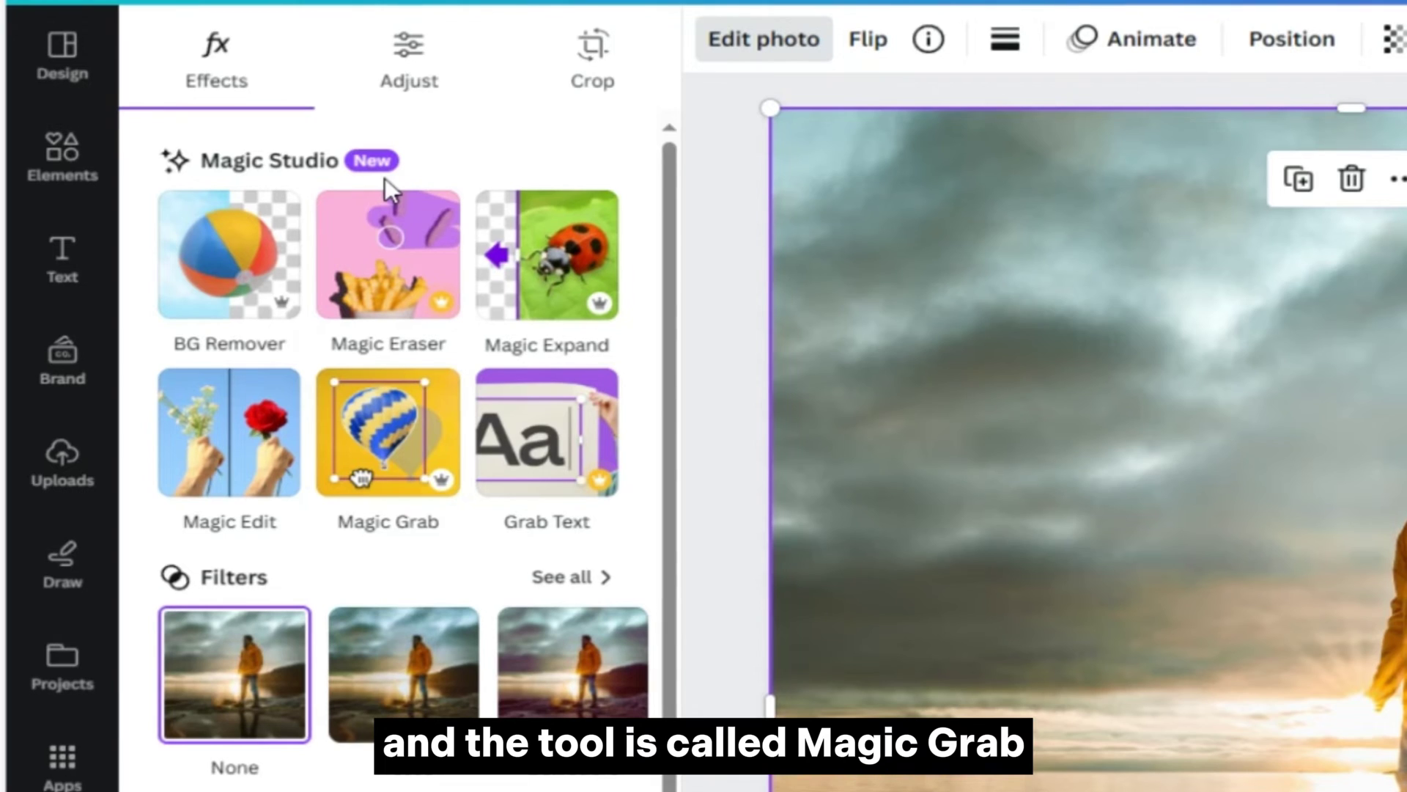
Step: Separate the man with Magic Grab, move him aside, and delete him
click(394, 526)
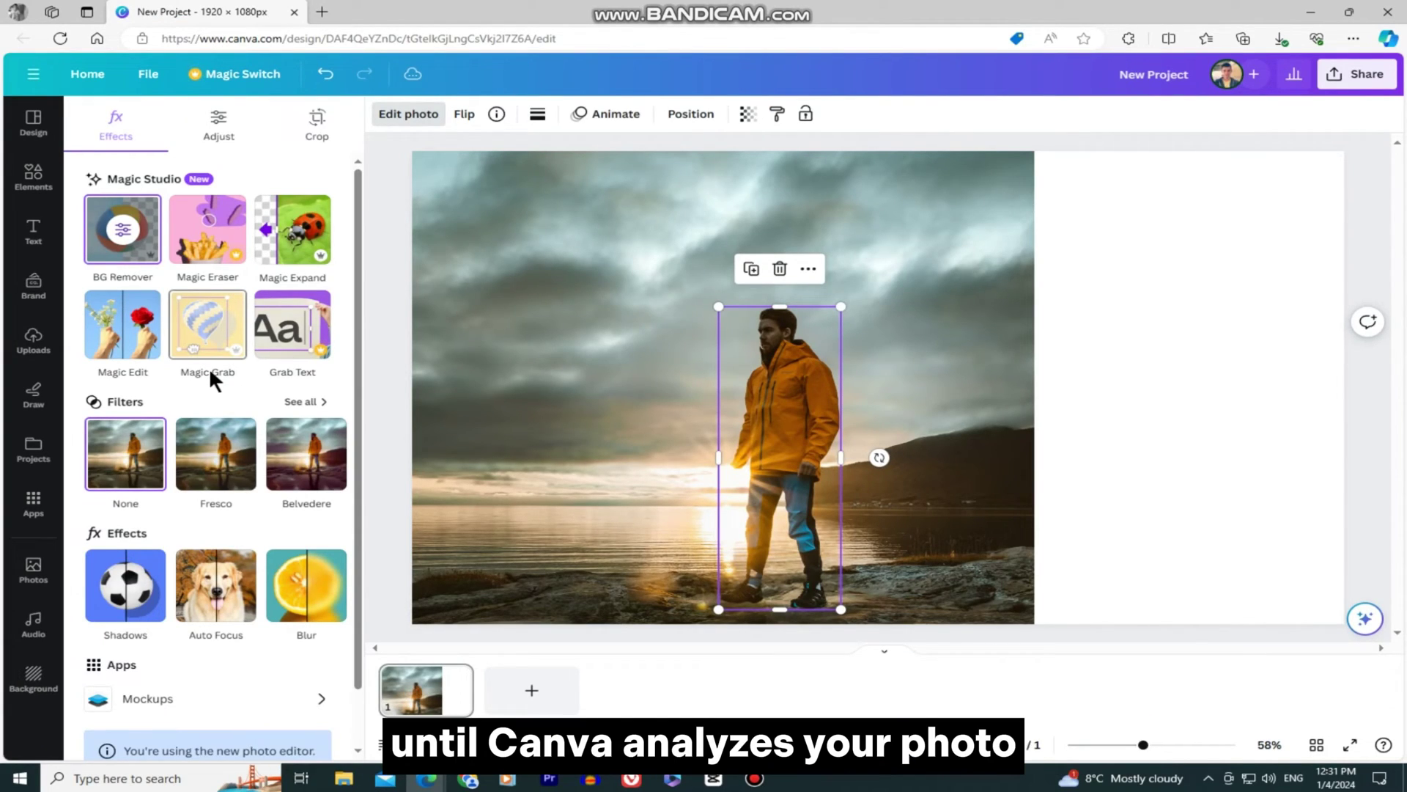
click(206, 326)
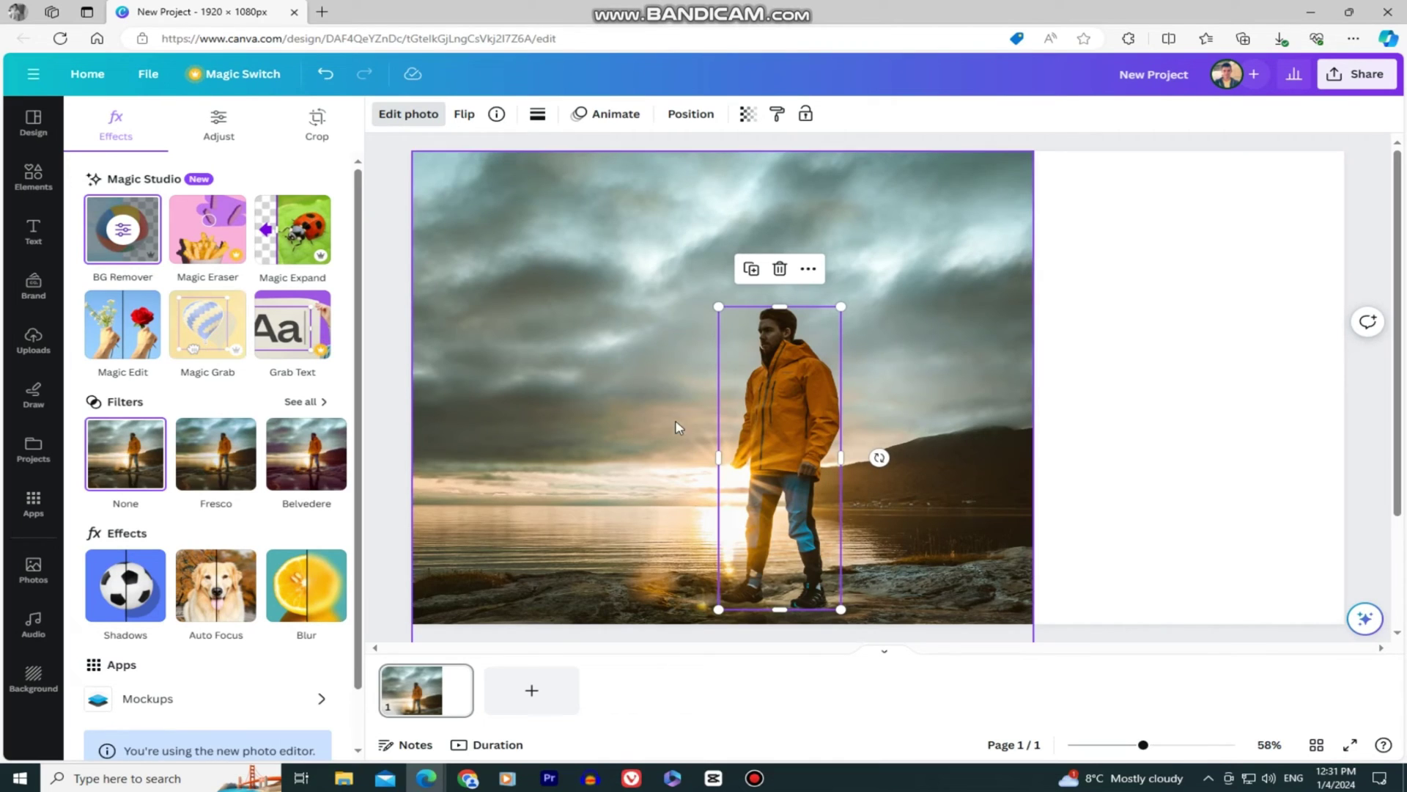
mouse_move(766, 426)
mouse_down()
mouse_move(842, 430)
mouse_move(468, 408)
mouse_move(553, 413)
mouse_up()
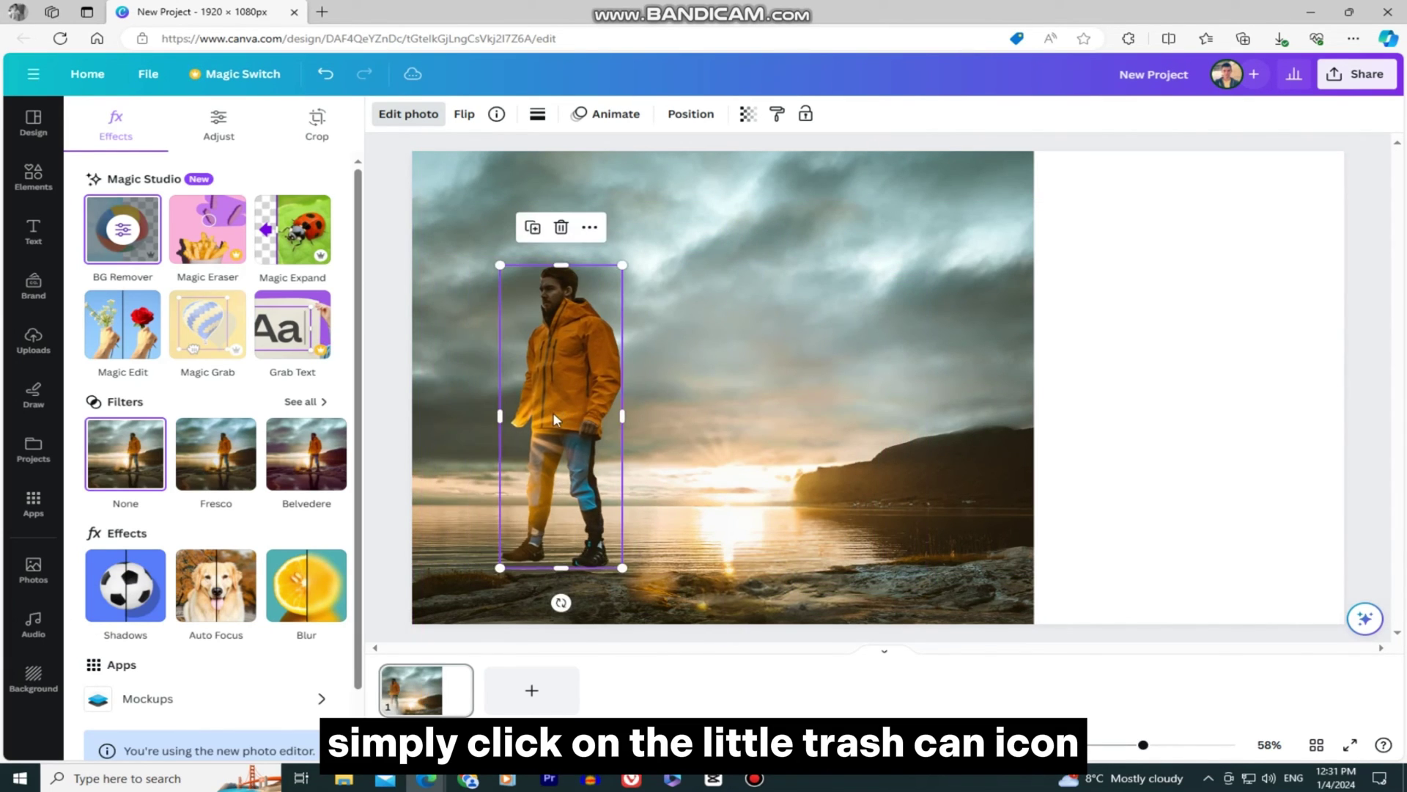
click(560, 227)
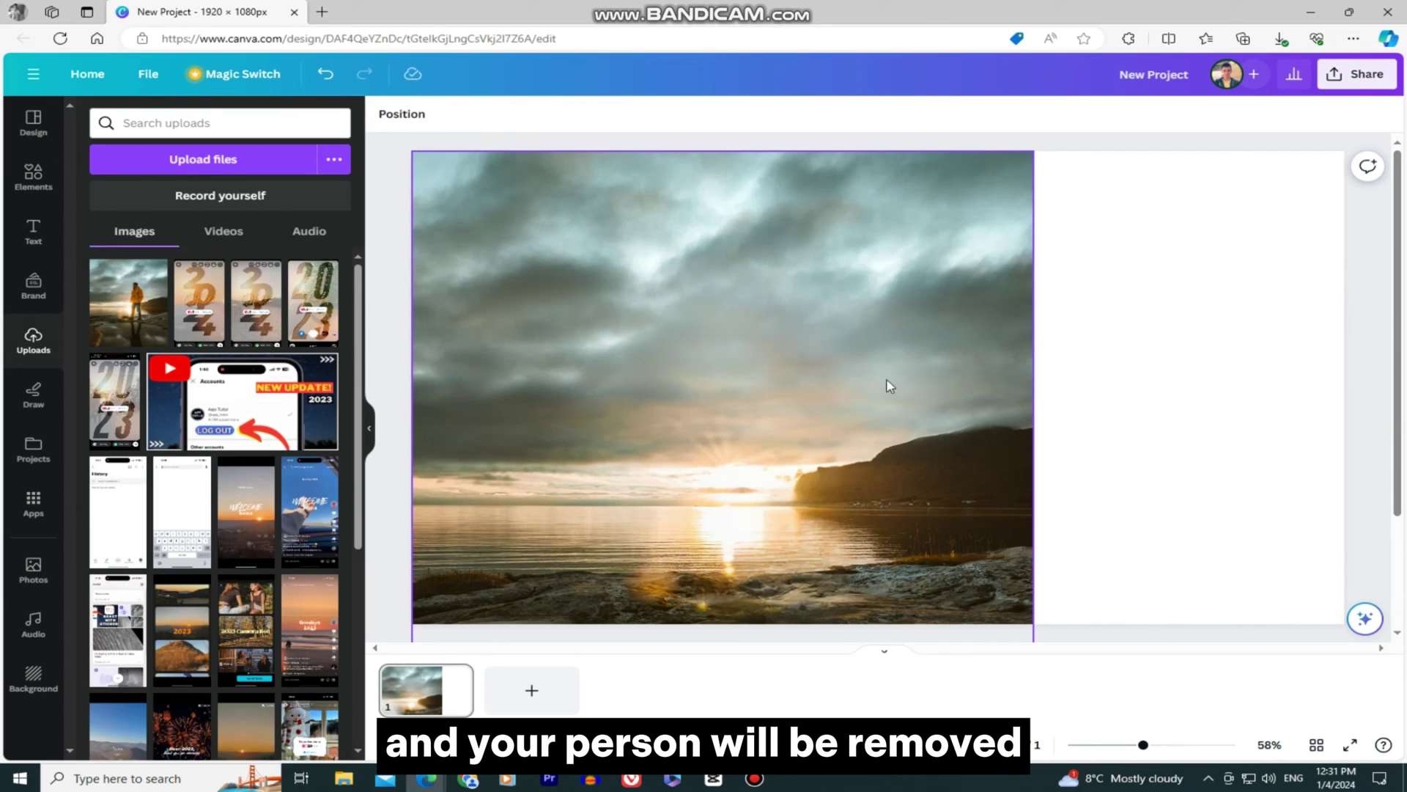